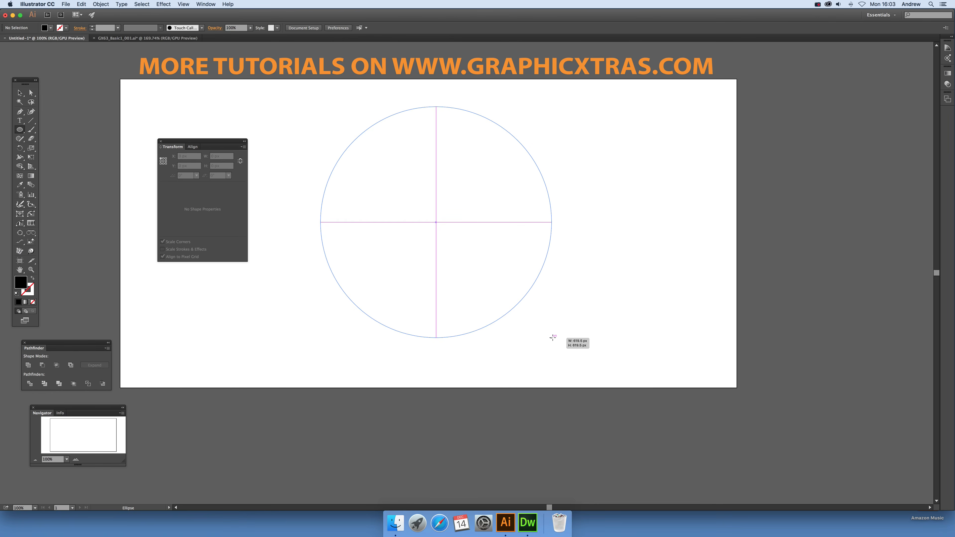
Step: Draw a black circle about 620 px across on the artboard and scale it down to about 590 px
{"action": "left_click_drag", "start_coordinate": [553, 337], "coordinate": [552, 338]}
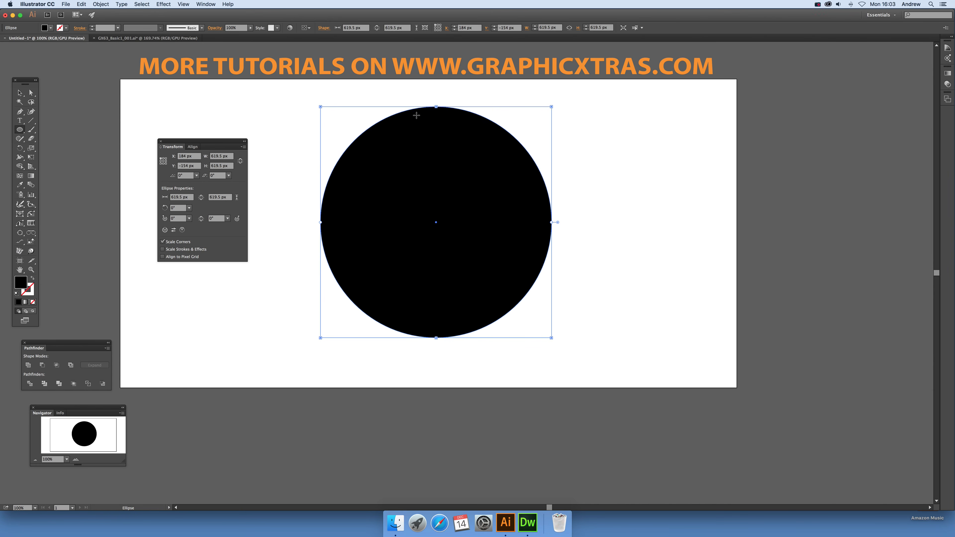
{"action": "mouse_move", "coordinate": [551, 107]}
{"action": "left_mouse_down"}
{"action": "mouse_move", "coordinate": [558, 97]}
{"action": "mouse_move", "coordinate": [540, 118]}
{"action": "left_mouse_up"}
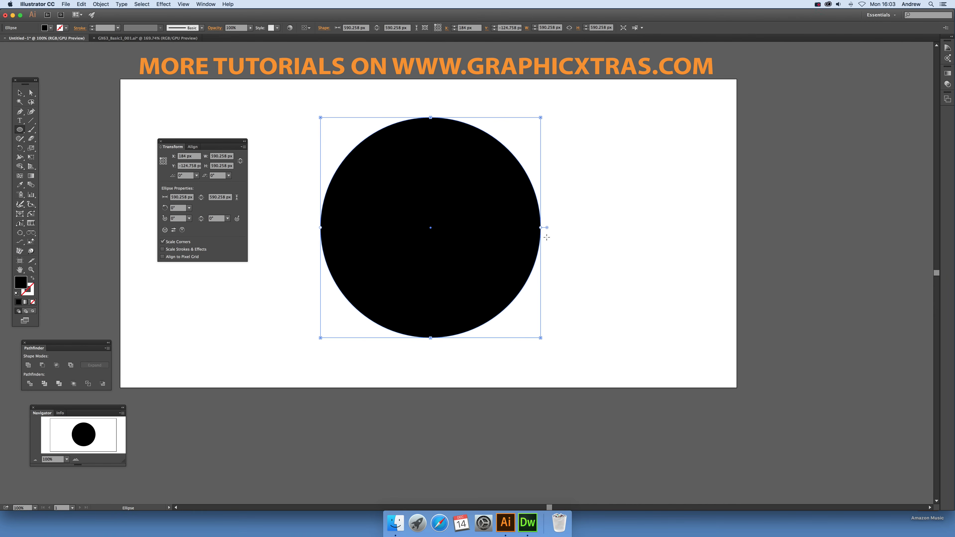
Step: Cut a pie wedge out of the circle at about 30° and 294°, then reset both pie angles to 0°
{"action": "left_click_drag", "start_coordinate": [547, 228], "coordinate": [478, 332]}
{"action": "left_click_drag", "start_coordinate": [548, 227], "coordinate": [532, 170]}
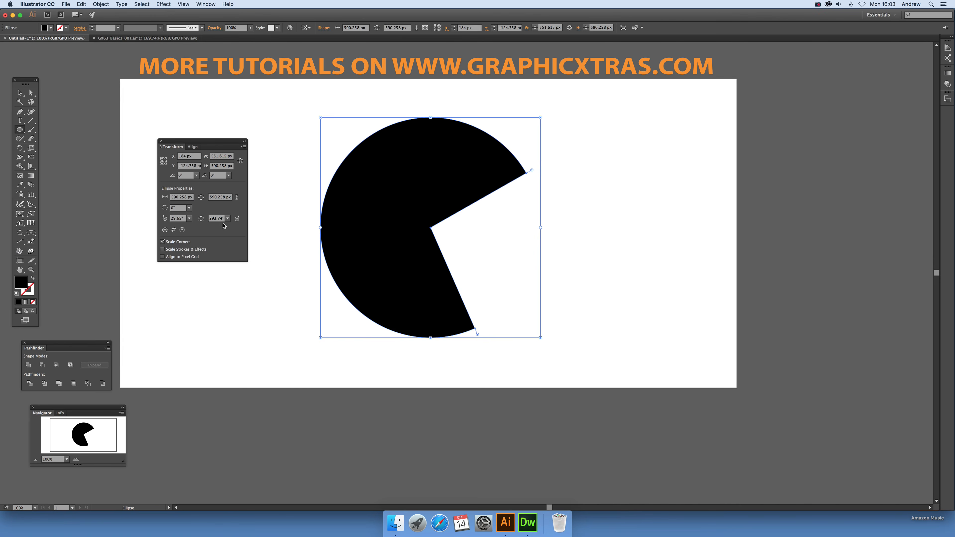
{"action": "left_click", "coordinate": [189, 219]}
{"action": "left_click", "coordinate": [195, 222]}
{"action": "left_click", "coordinate": [228, 218]}
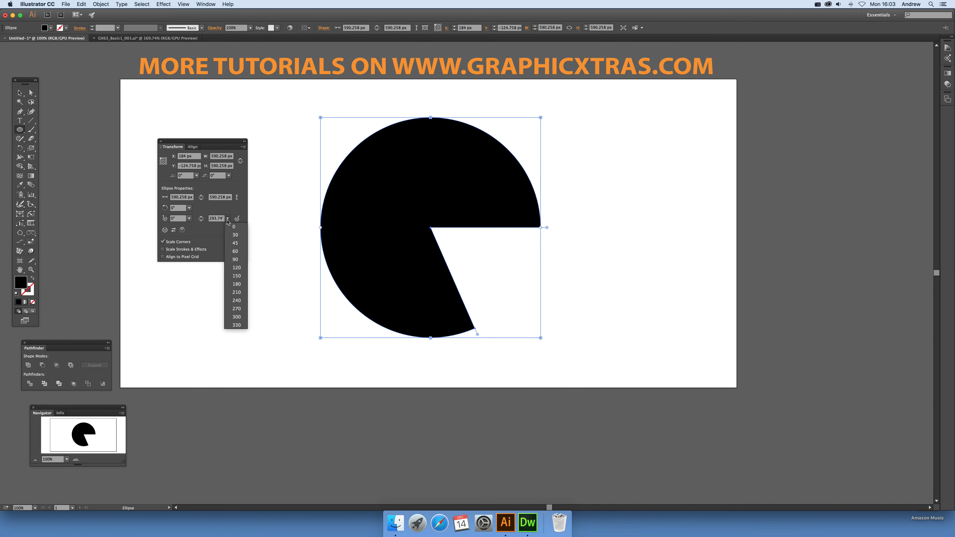
{"action": "left_click", "coordinate": [234, 227]}
Step: Set the circle's pie end angle to 60° and start angle to 30°, then return the end angle to 0°
{"action": "left_click", "coordinate": [228, 219]}
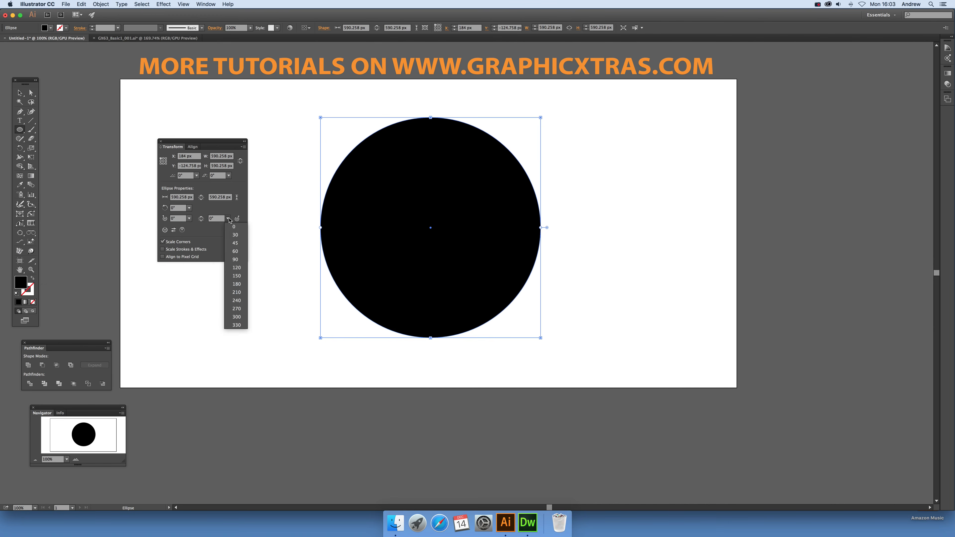
{"action": "left_click", "coordinate": [235, 251]}
{"action": "left_click", "coordinate": [189, 218]}
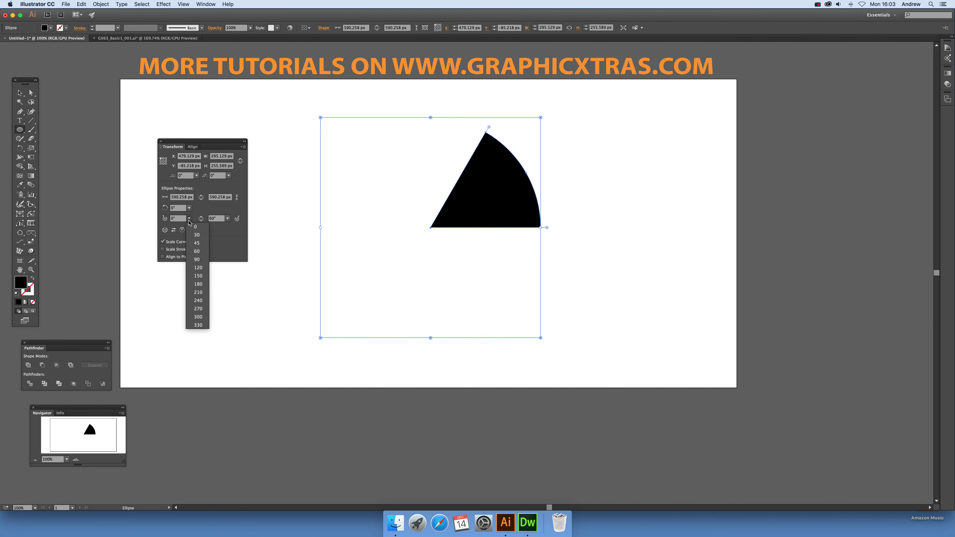
{"action": "left_click", "coordinate": [195, 235]}
{"action": "left_click", "coordinate": [228, 218]}
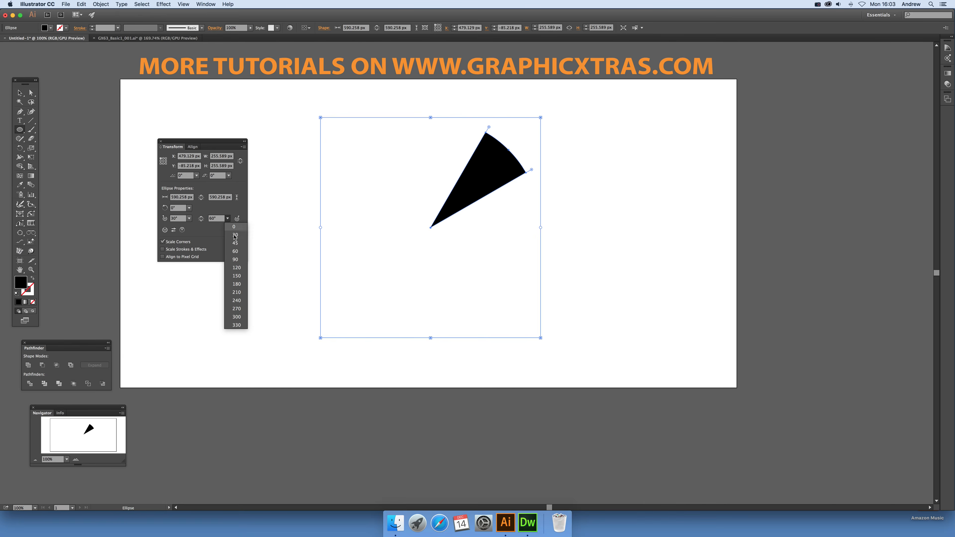
{"action": "left_click", "coordinate": [234, 227]}
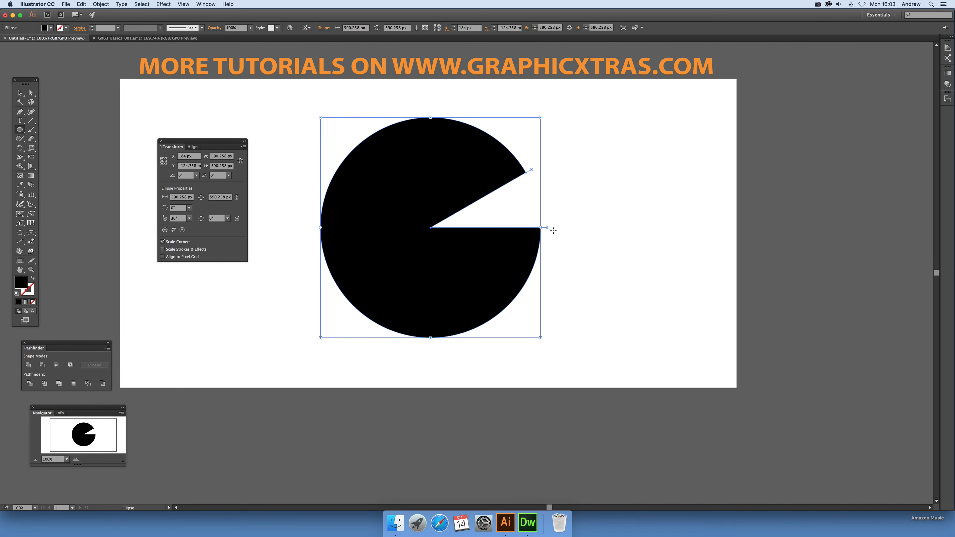
Step: Invert the pie and invert it back, then reset the pie start angle to 0°
{"action": "left_click", "coordinate": [173, 230]}
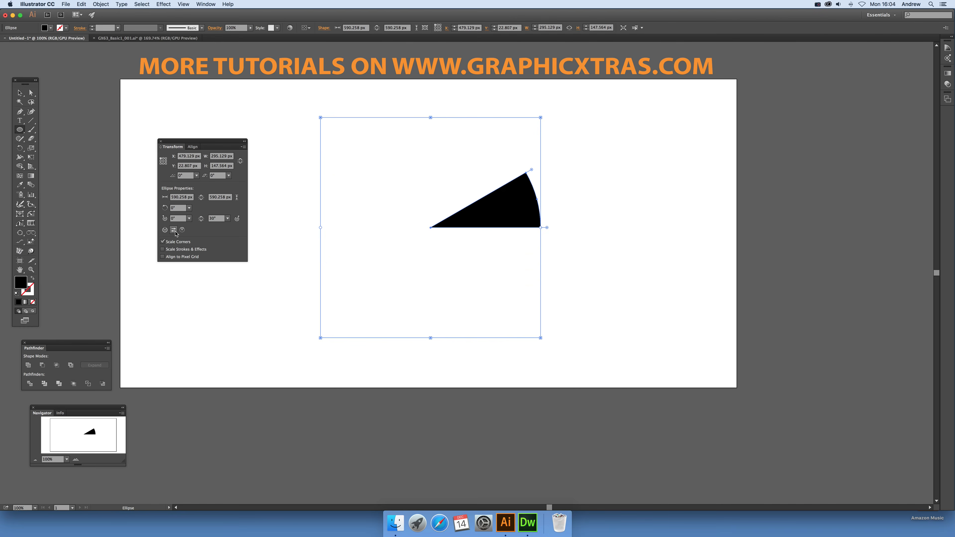
{"action": "left_click", "coordinate": [174, 232]}
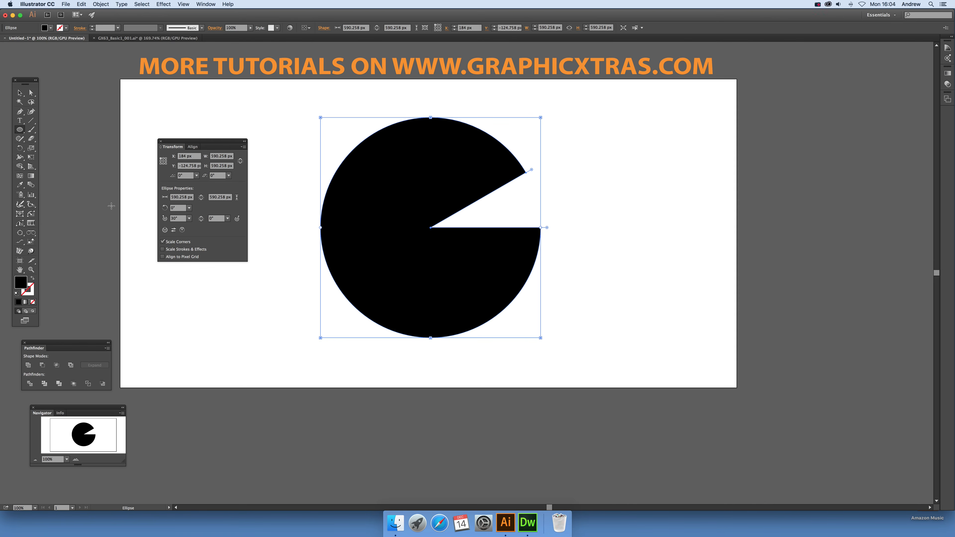
{"action": "left_click", "coordinate": [189, 218]}
{"action": "left_click", "coordinate": [193, 229]}
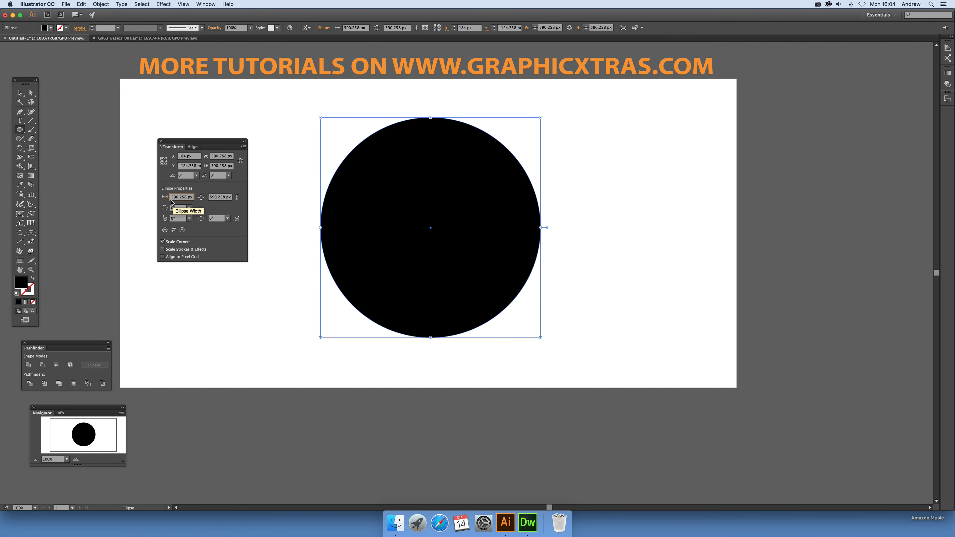
Step: Set the ellipse's width to 700 px and its rotation angle to 45°
{"action": "left_click_drag", "start_coordinate": [172, 197], "coordinate": [230, 194]}
{"action": "type", "text": "700"}
{"action": "key", "text": "Tab"}
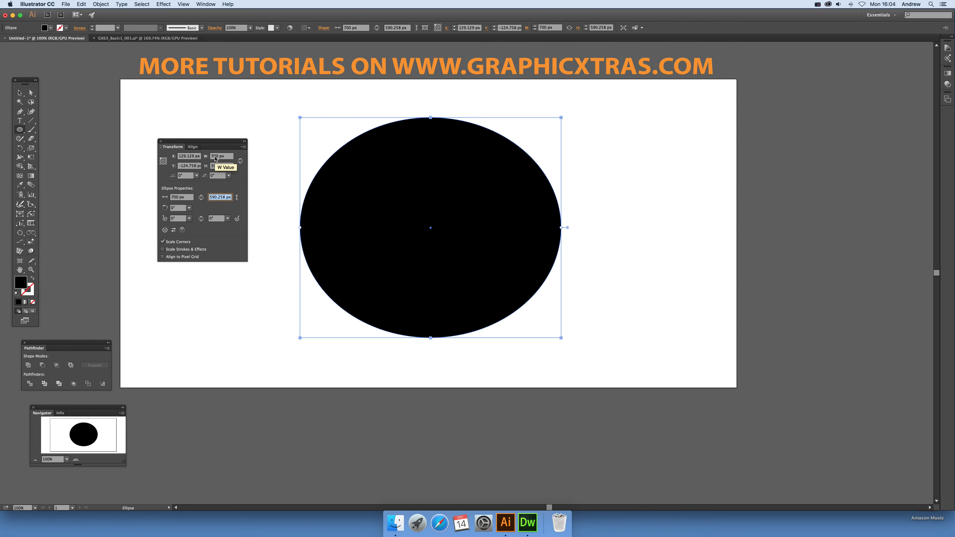
{"action": "left_click", "coordinate": [190, 208]}
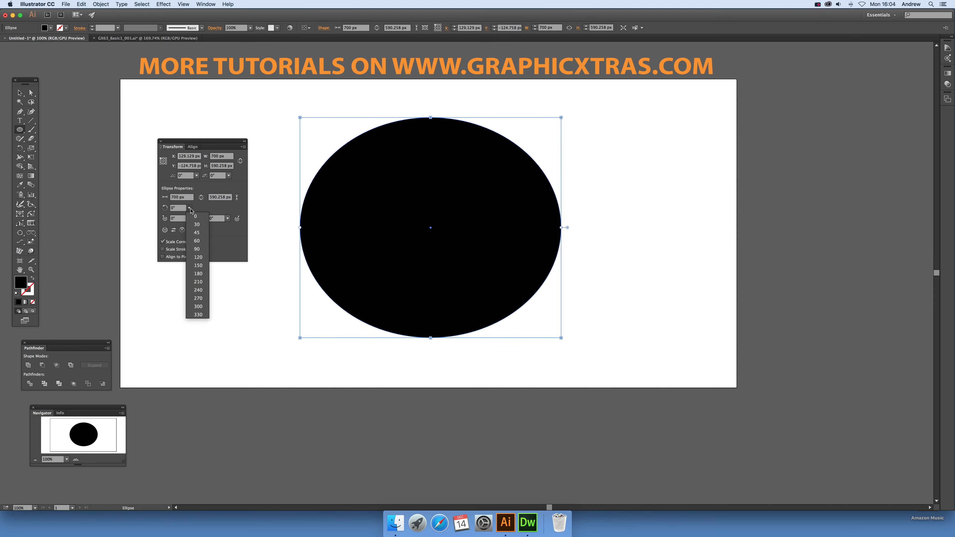
{"action": "left_click", "coordinate": [196, 232]}
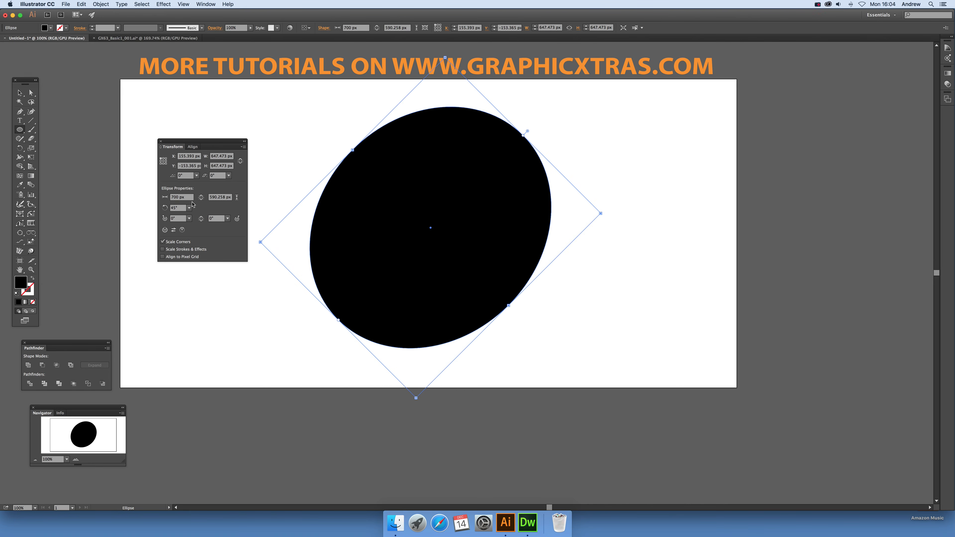
Step: Shear the rotated ellipse by -30° and undo the shear
{"action": "left_click", "coordinate": [189, 218]}
{"action": "left_click", "coordinate": [210, 211]}
{"action": "left_click", "coordinate": [241, 163]}
{"action": "left_click", "coordinate": [229, 177]}
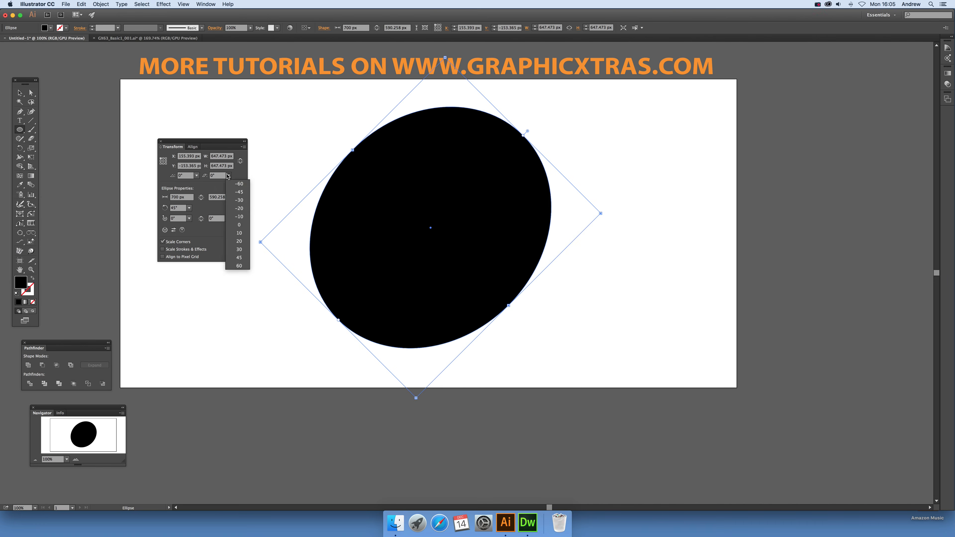
{"action": "left_click", "coordinate": [240, 201]}
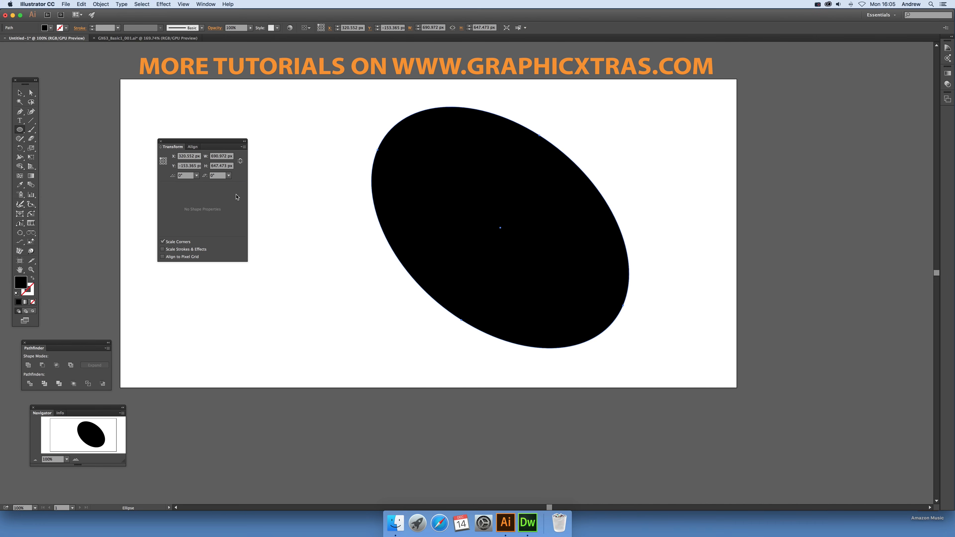
{"action": "left_click", "coordinate": [81, 4]}
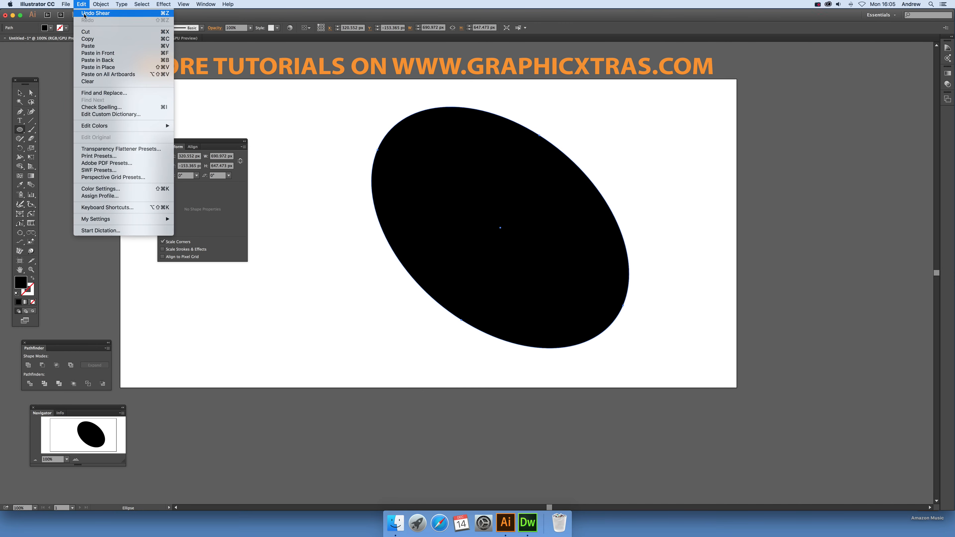
{"action": "left_click", "coordinate": [85, 13]}
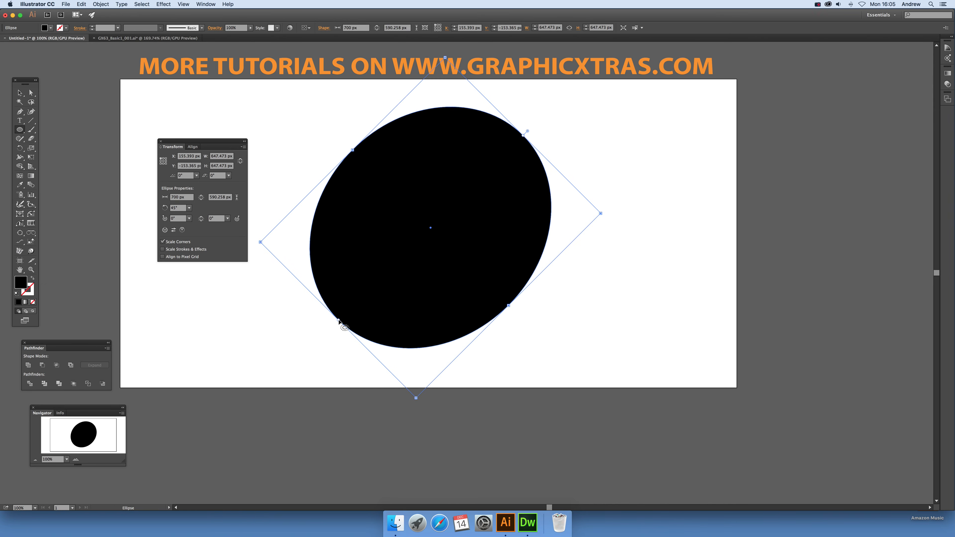
Step: Resize the rotated ellipse freehand to an ellipse width of about 623 px and height of about 798 px
{"action": "left_click_drag", "start_coordinate": [338, 320], "coordinate": [305, 340]}
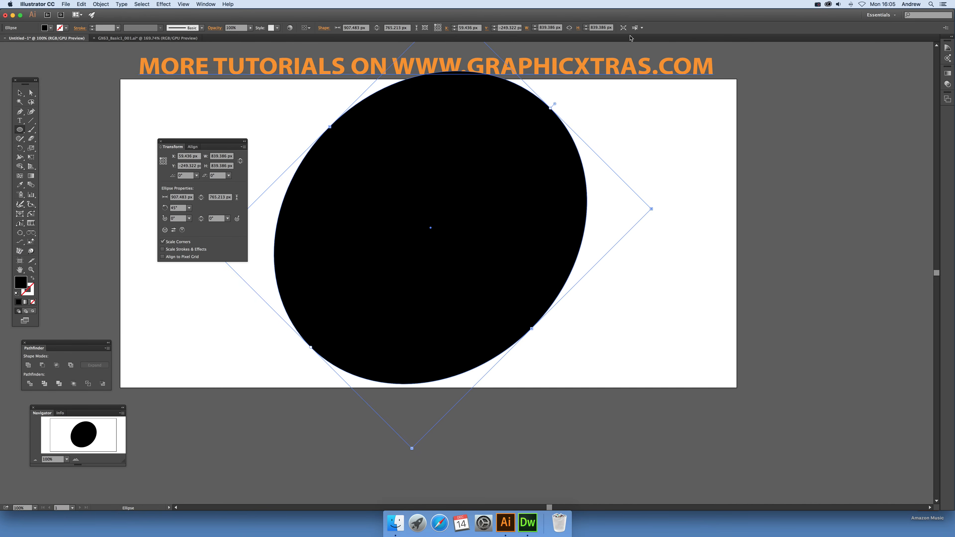
{"action": "left_click_drag", "start_coordinate": [550, 109], "coordinate": [516, 146]}
{"action": "left_click_drag", "start_coordinate": [361, 160], "coordinate": [326, 122]}
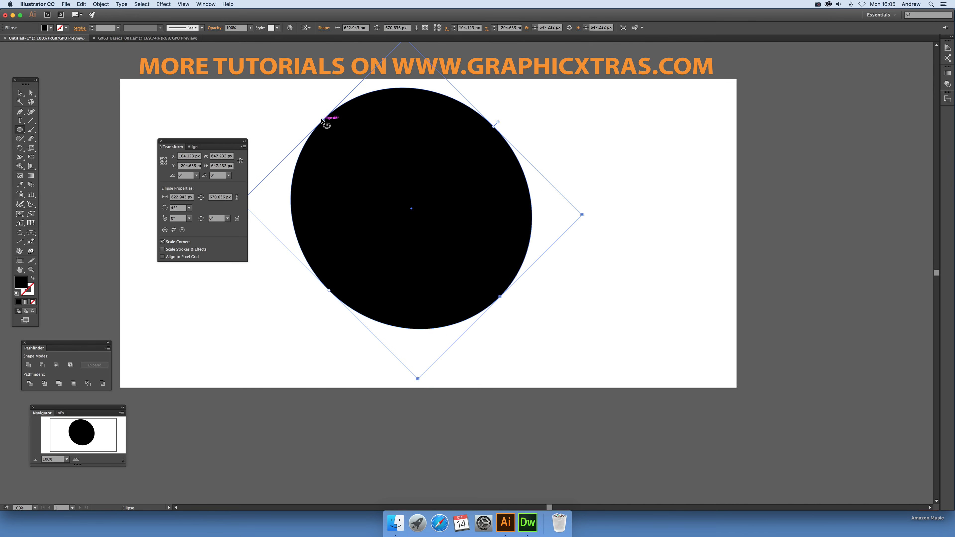
{"action": "left_click_drag", "start_coordinate": [503, 297], "coordinate": [551, 321]}
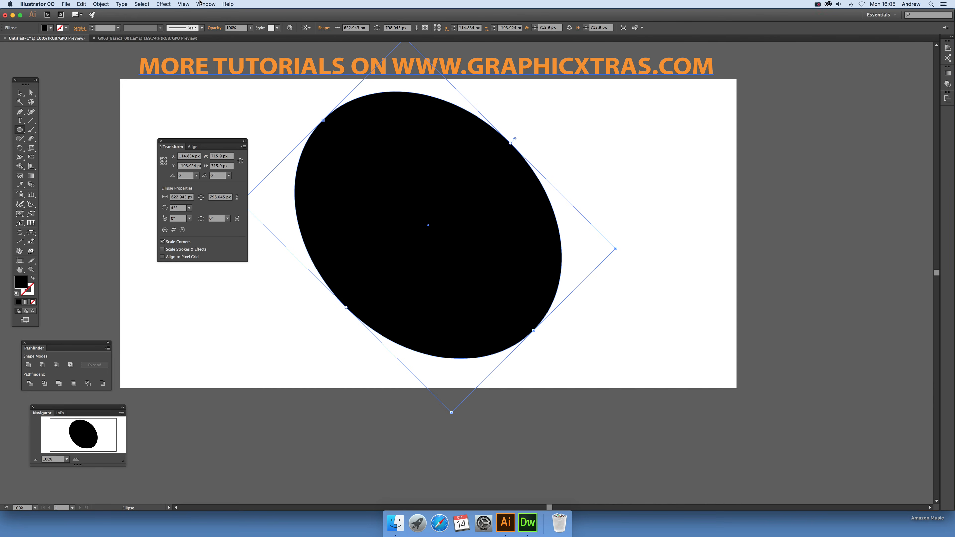
Step: Expand the live ellipse shape into an ordinary path
{"action": "left_click", "coordinate": [102, 4]}
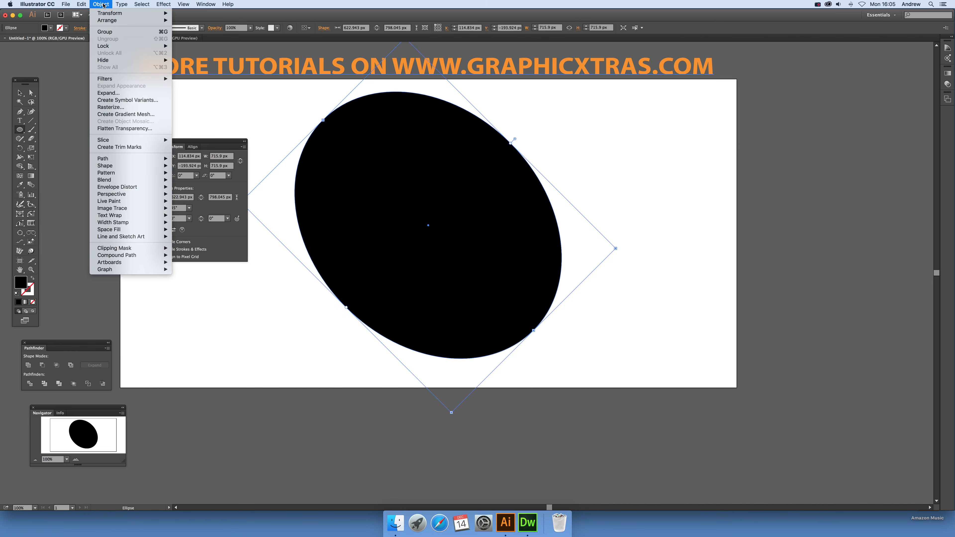
{"action": "mouse_move", "coordinate": [119, 167]}
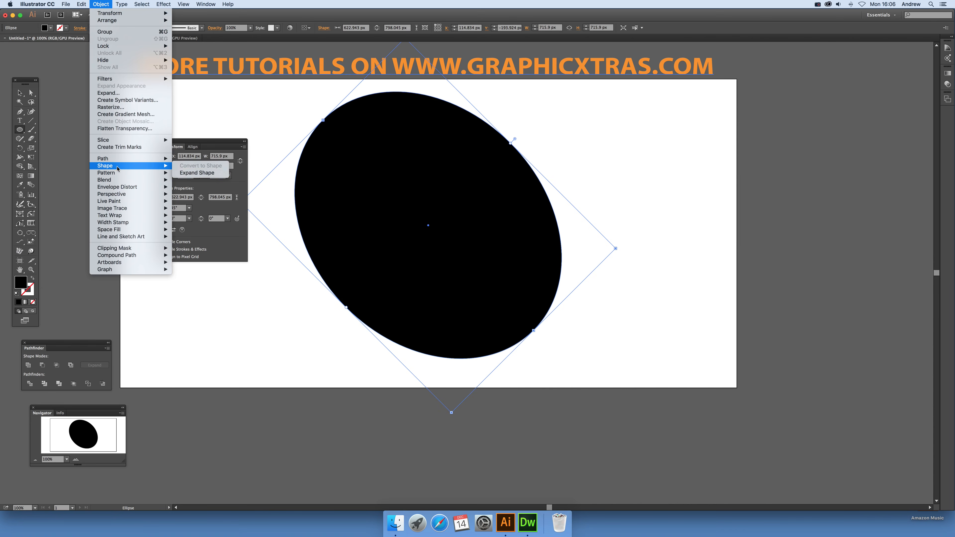
{"action": "left_click", "coordinate": [201, 173]}
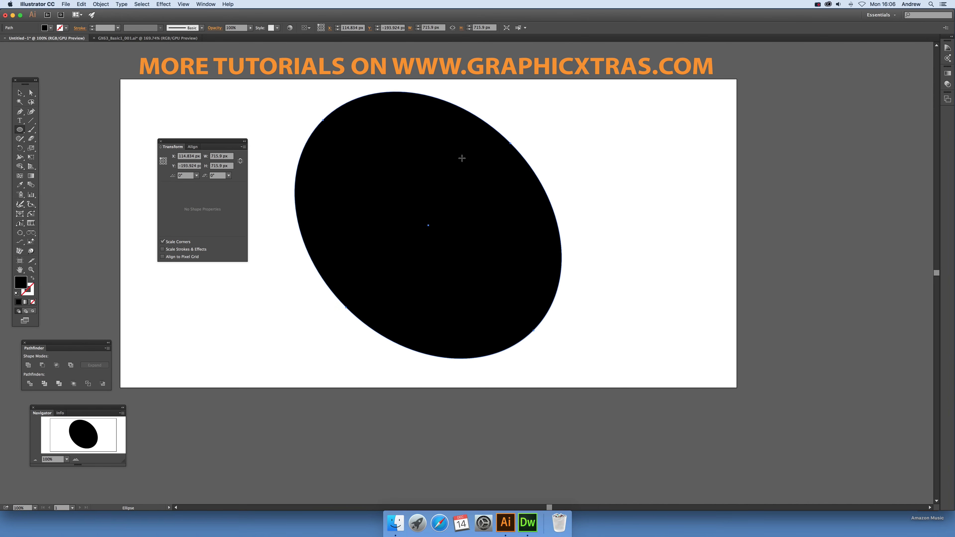
Step: Scale the expanded ellipse path down to about 437 px in overall width and height
{"action": "left_click", "coordinate": [19, 93]}
{"action": "left_click_drag", "start_coordinate": [615, 250], "coordinate": [471, 191]}
{"action": "left_click_drag", "start_coordinate": [378, 184], "coordinate": [474, 243]}
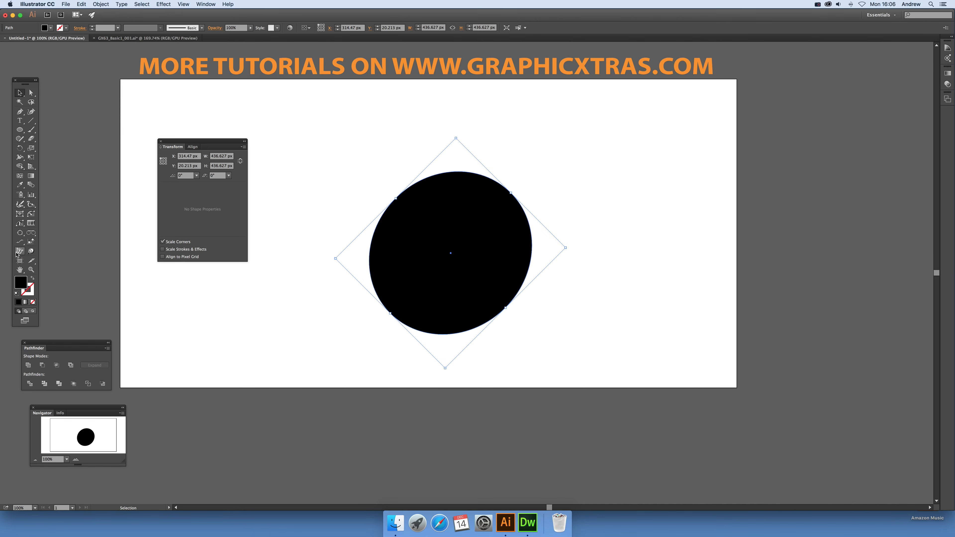
Step: Convert the path back to a live ellipse shape and open a pie wedge with an end angle of about 334°
{"action": "left_click", "coordinate": [98, 5]}
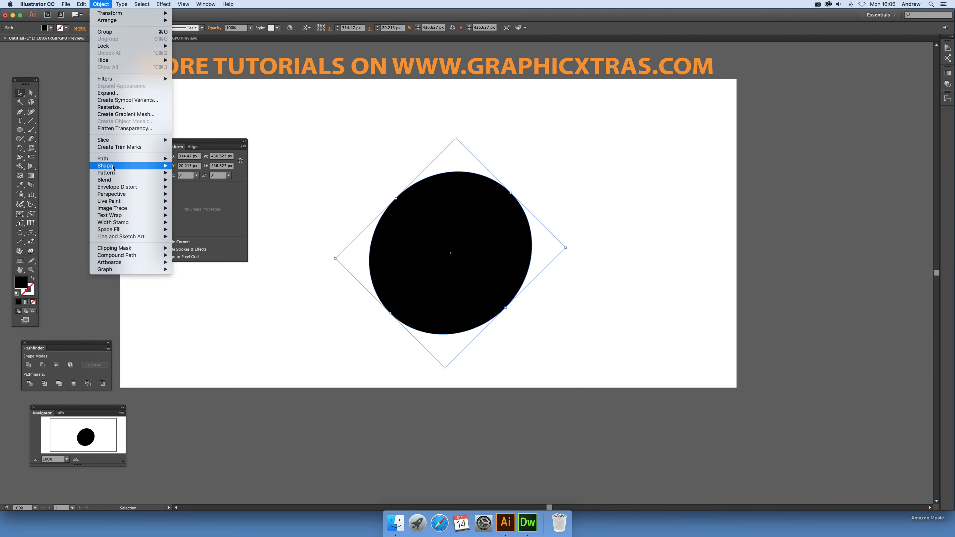
{"action": "left_click", "coordinate": [181, 166]}
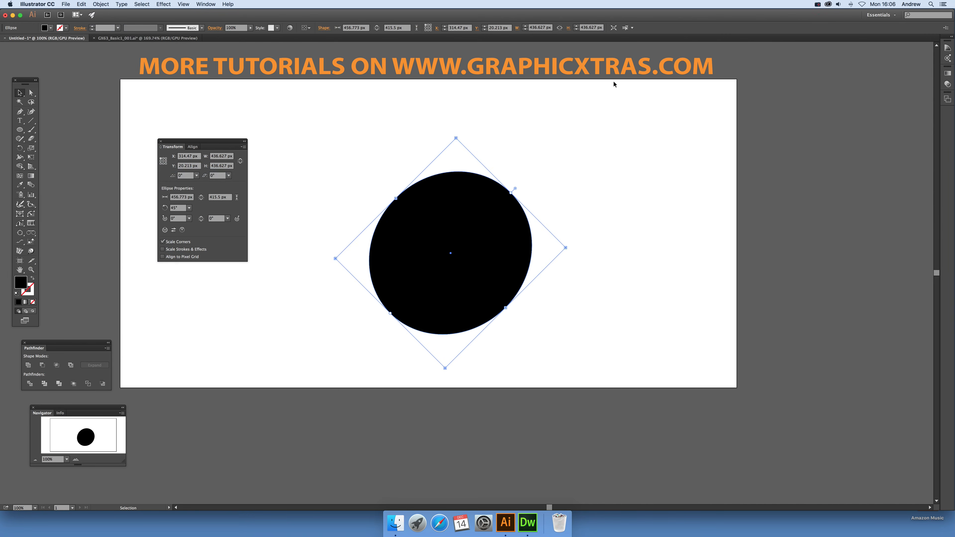
{"action": "left_click_drag", "start_coordinate": [515, 189], "coordinate": [551, 218]}
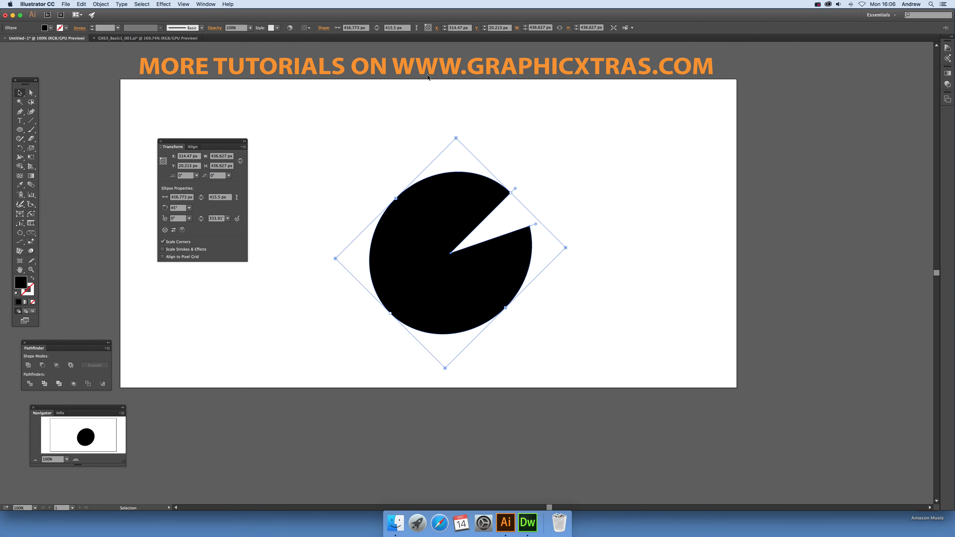